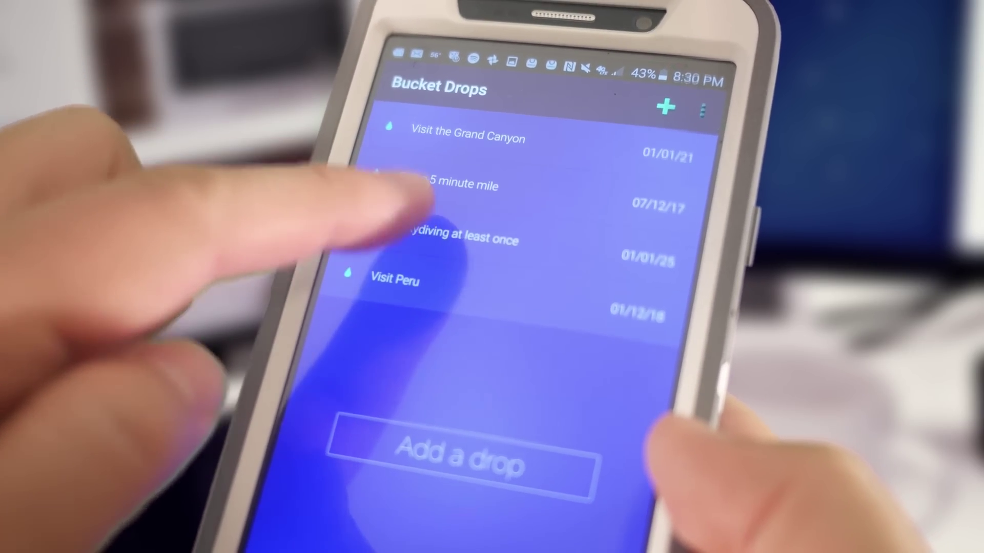
{"action": "left_click", "coordinate": [423, 185]}
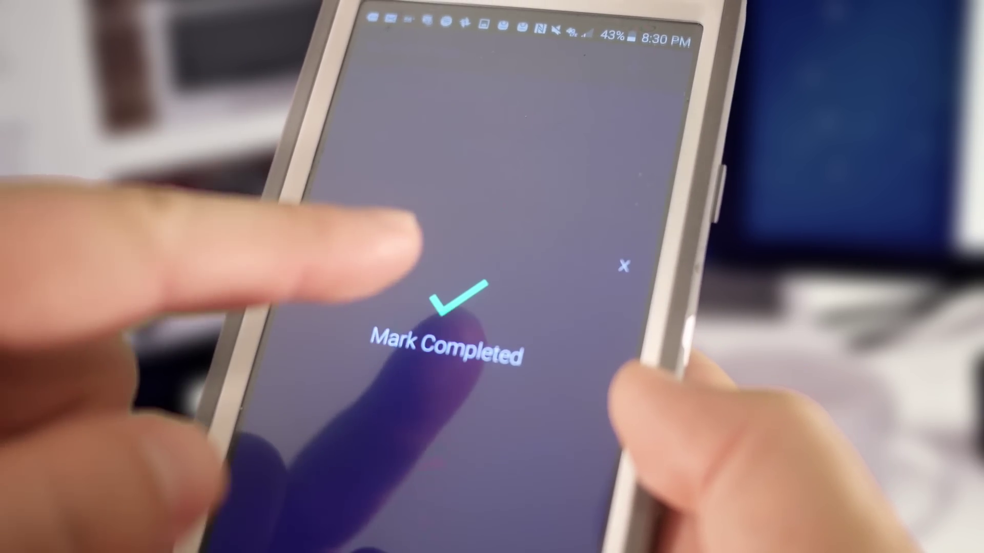
{"action": "left_click", "coordinate": [407, 230]}
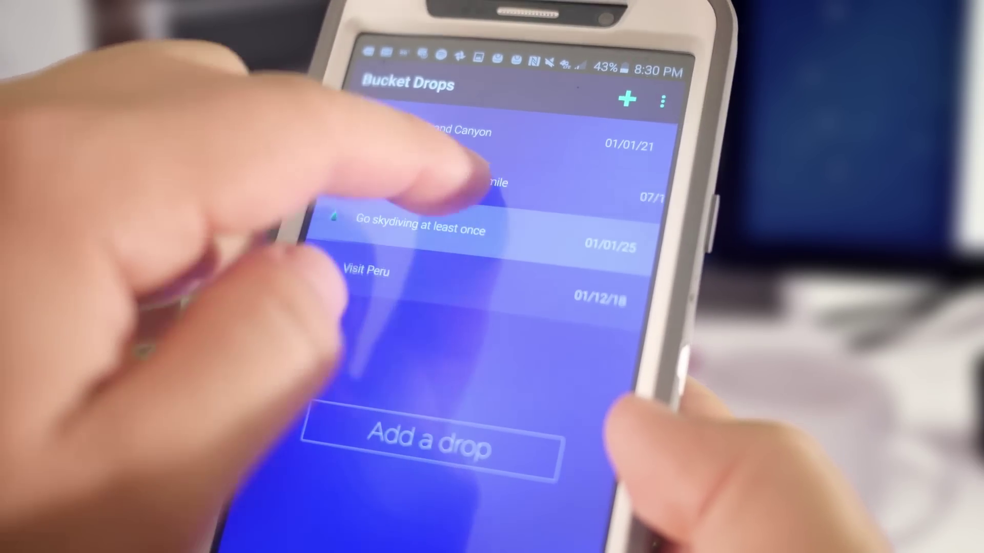
{"action": "left_click_drag", "start_coordinate": [384, 146], "coordinate": [630, 157]}
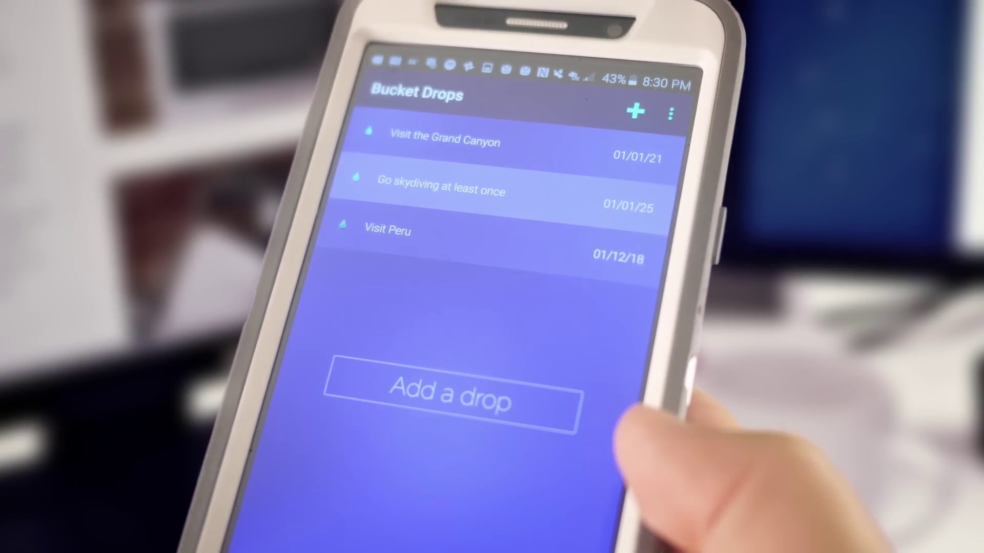